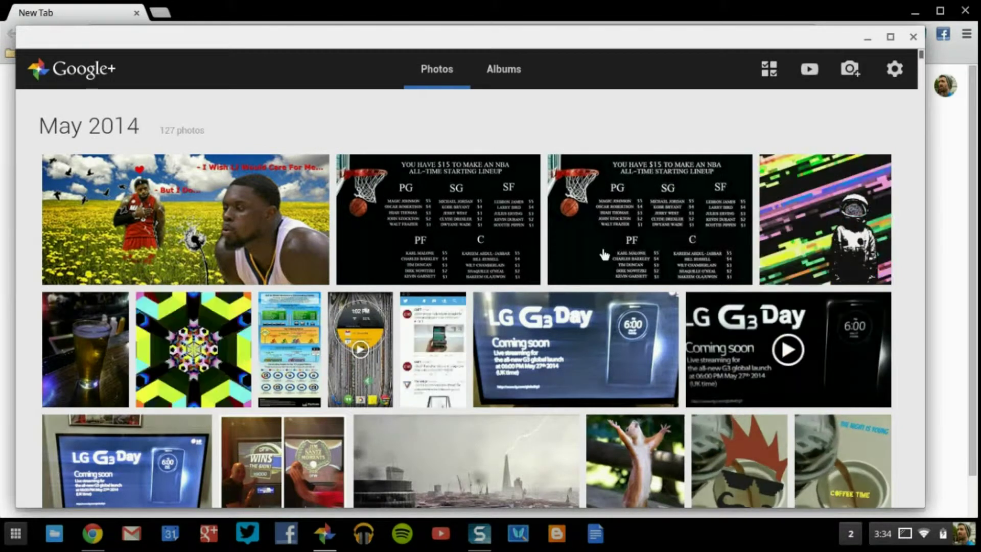
Step: Scroll up and down through the May 2014 photo timeline
scroll(587, 346, "down", 3)
scroll(587, 346, "up", 3)
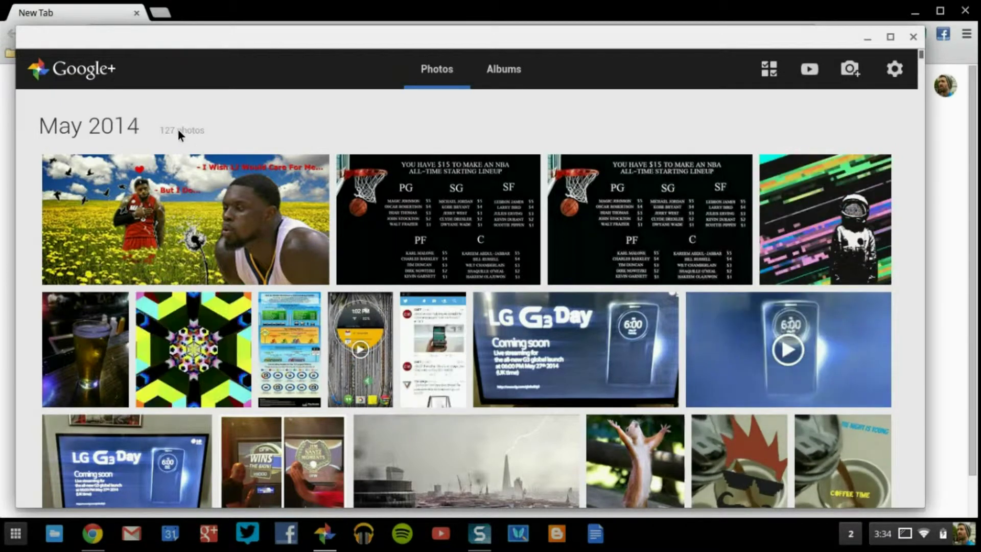
scroll(136, 288, "down", 3)
scroll(137, 288, "down", 15)
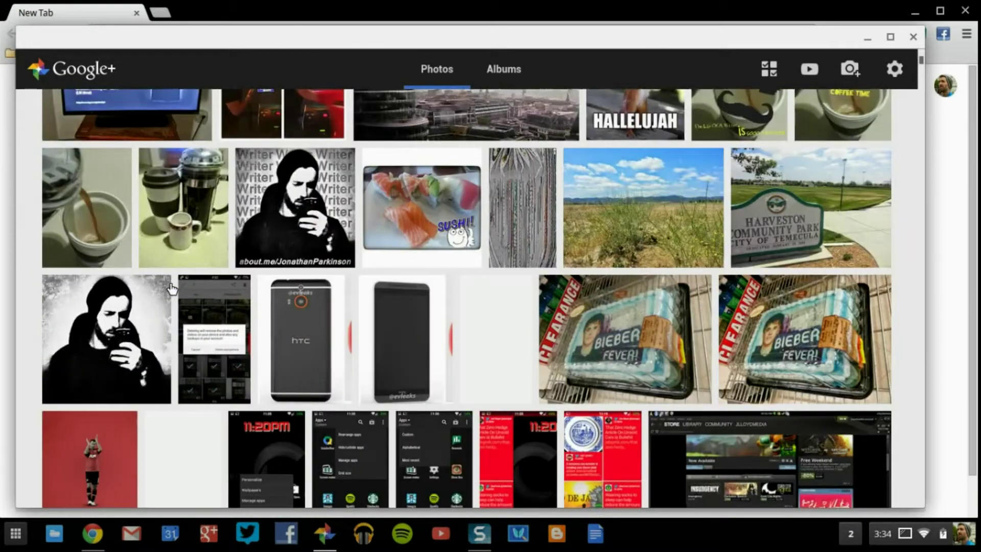
scroll(180, 291, "down", 15)
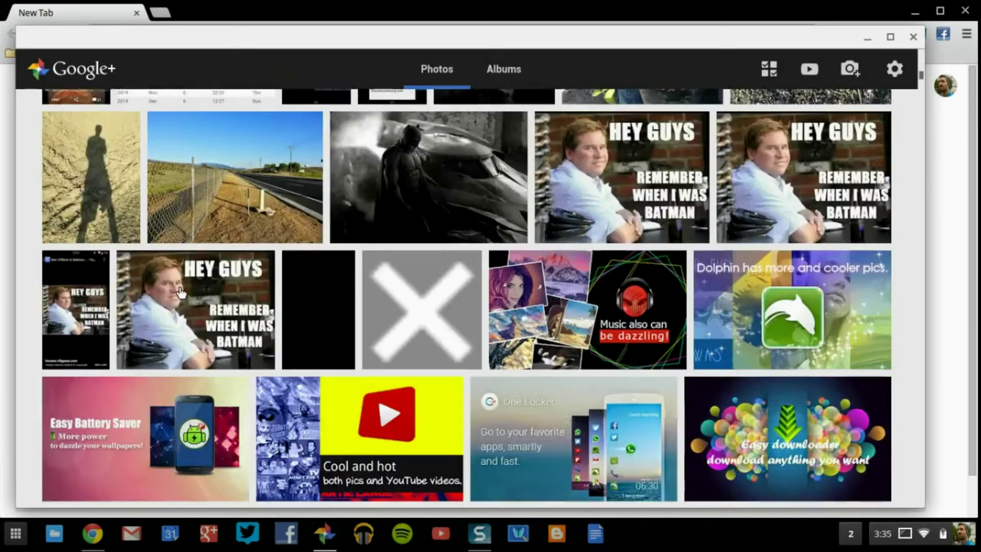
scroll(184, 293, "down", 7)
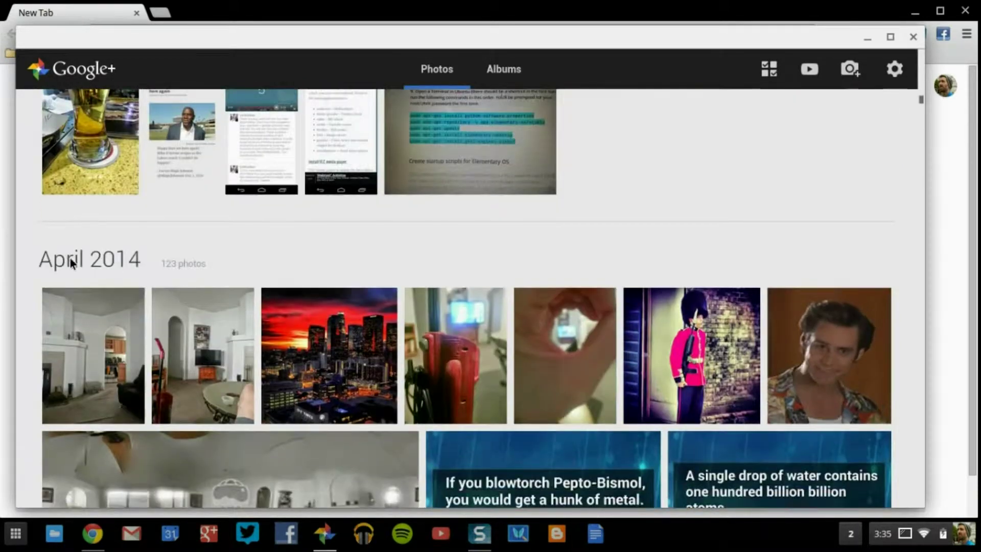
scroll(236, 293, "up", 10)
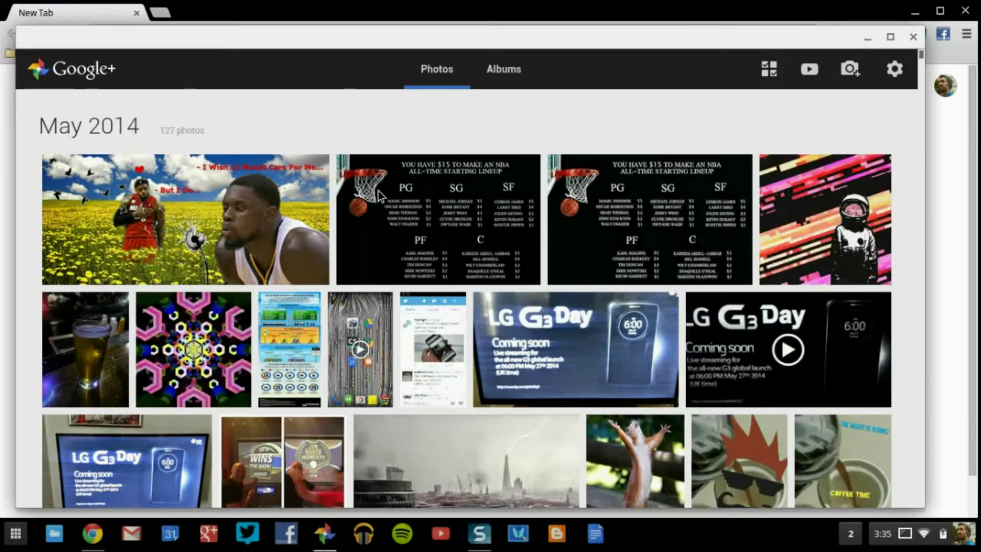
Step: Browse the albums list, return to the May 2014 timeline, and nudge the window down-right
left_click(500, 72)
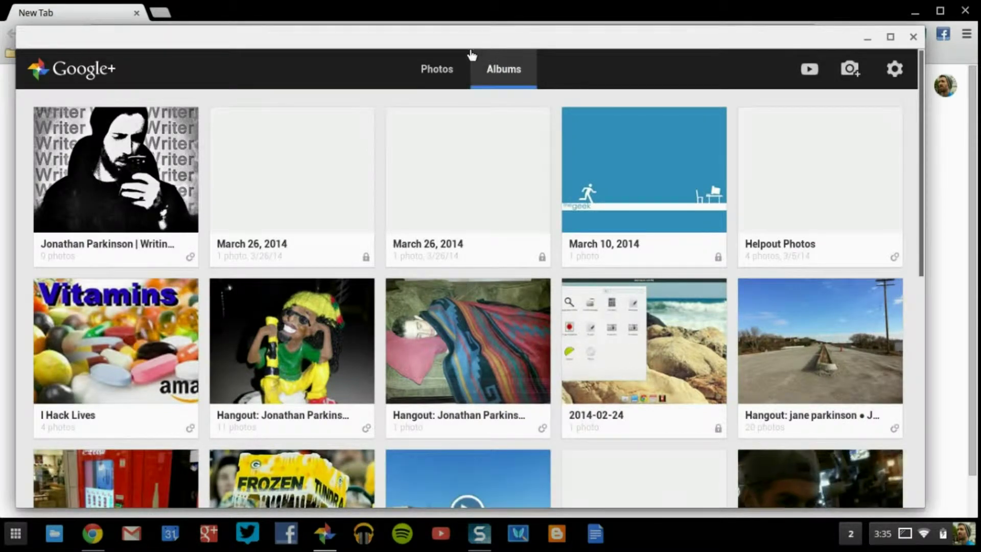
left_click(442, 76)
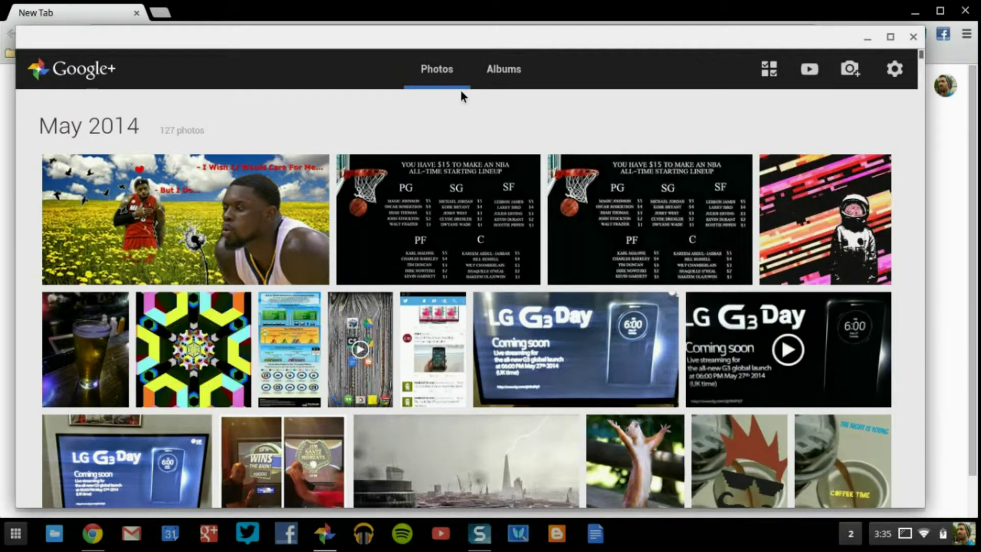
left_click(526, 65)
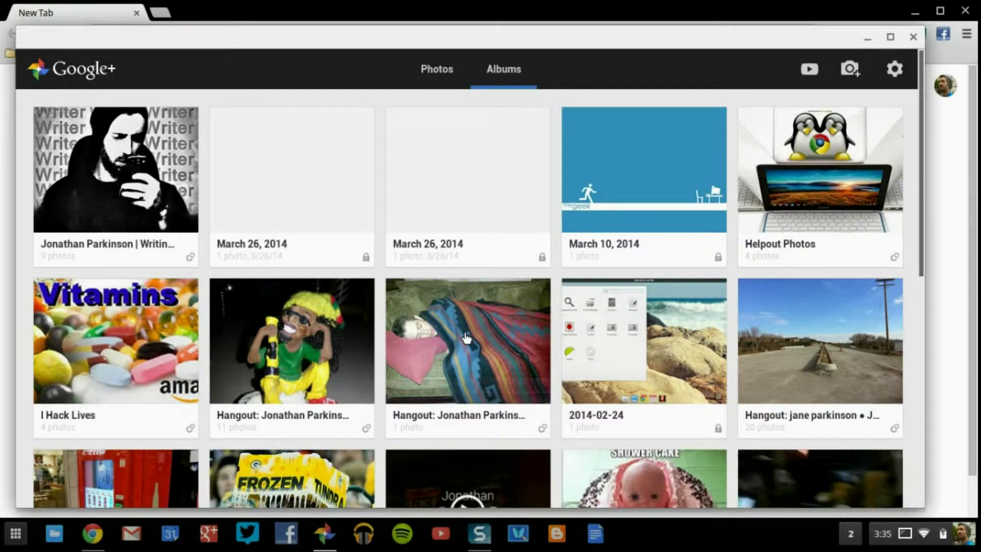
scroll(467, 338, "down", 2)
scroll(471, 335, "up", 2)
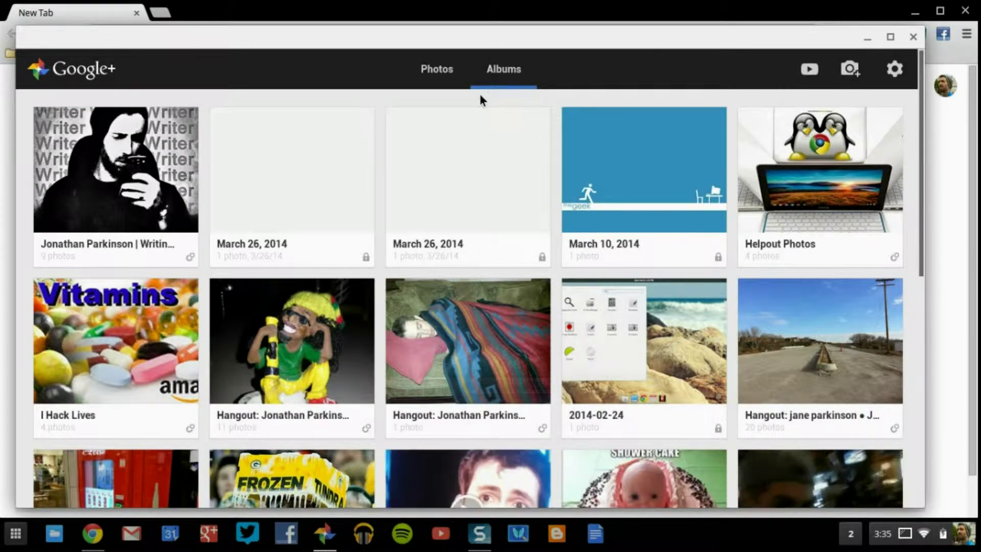
left_click(433, 67)
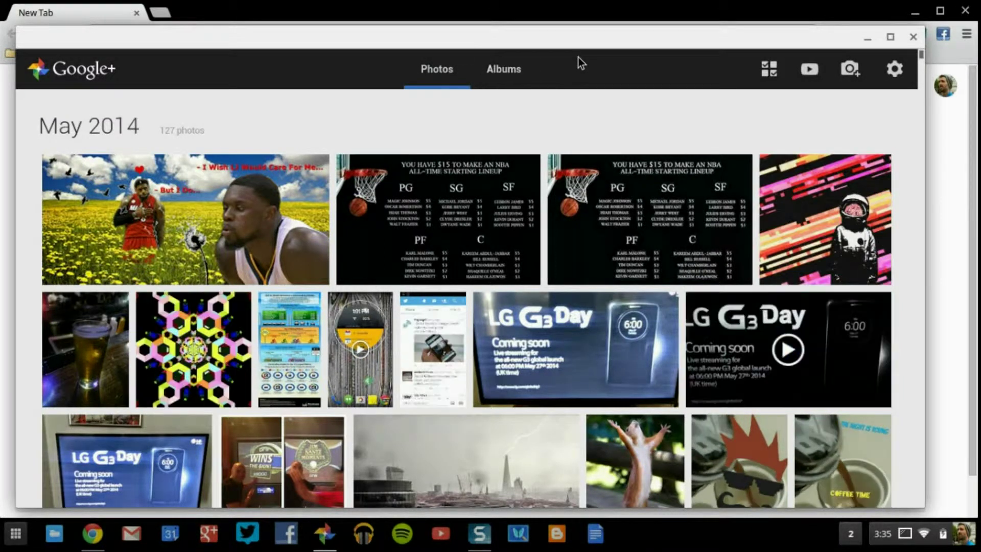
left_click_drag(605, 38, 618, 42)
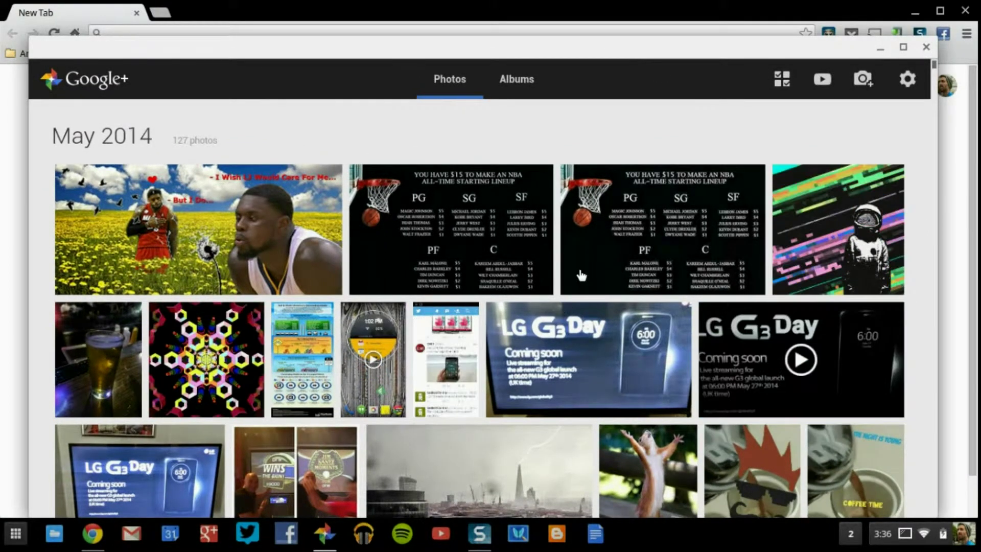
Step: Open Settings from the gear menu and scroll through its upload and privacy options
left_click(909, 80)
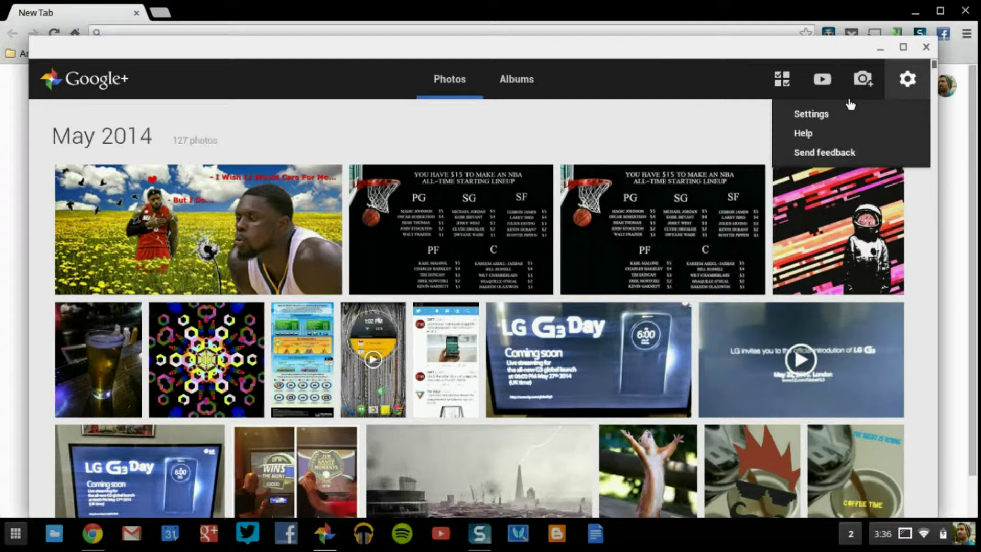
mouse_move(907, 80)
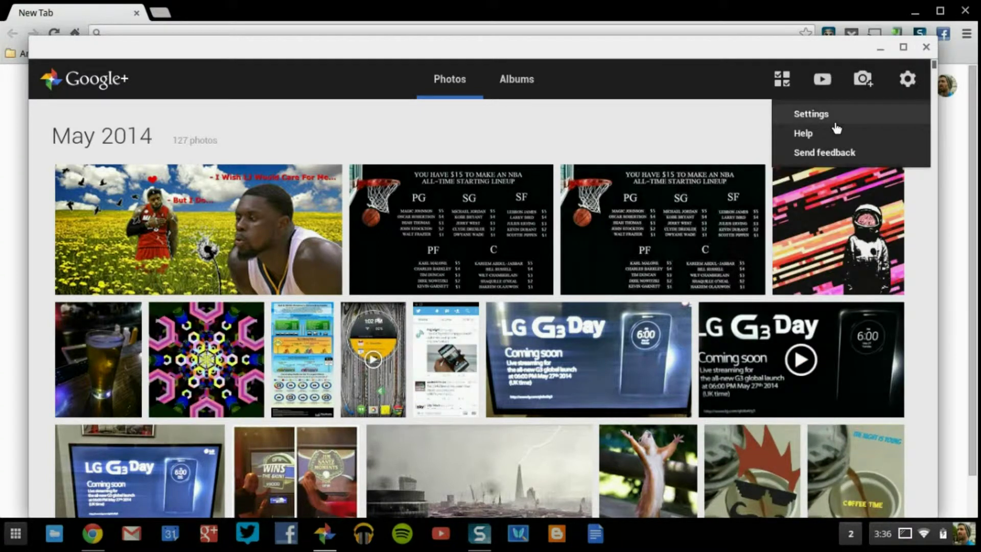
left_click(825, 116)
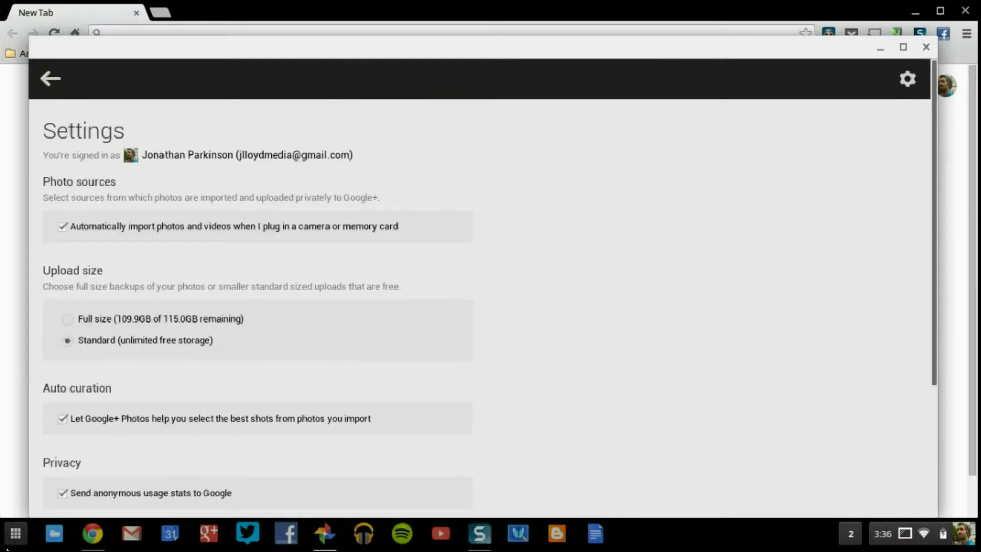
scroll(351, 367, "down", 3)
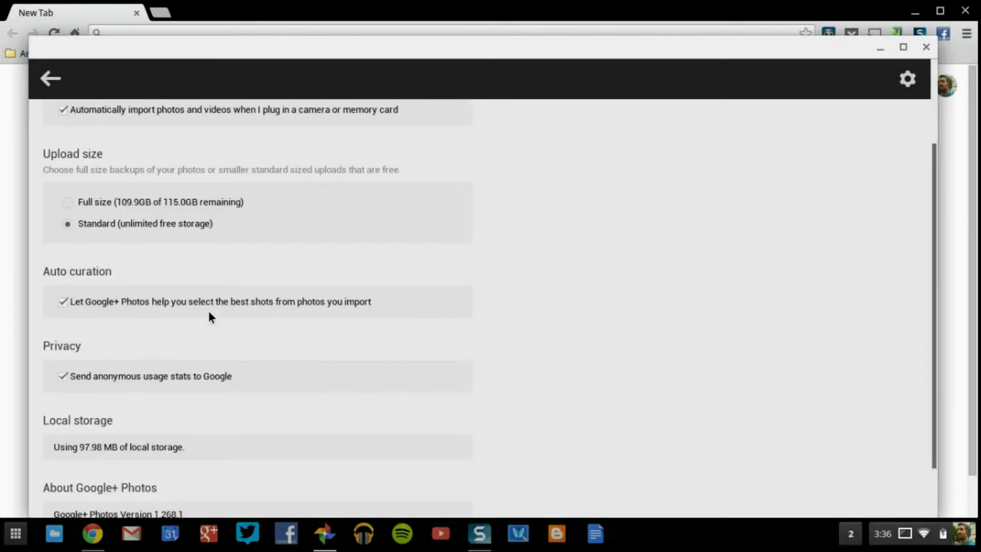
scroll(209, 316, "up", 3)
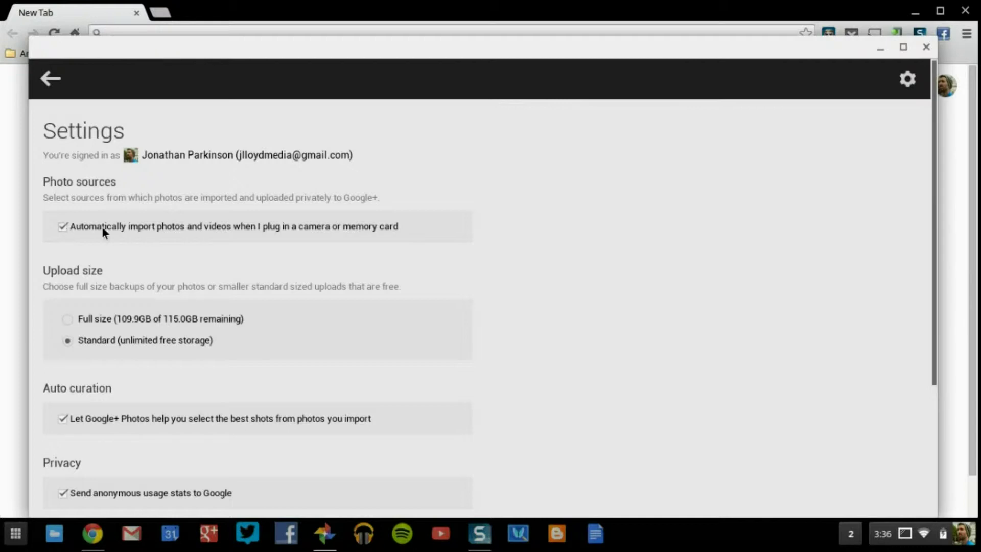
scroll(160, 297, "down", 1)
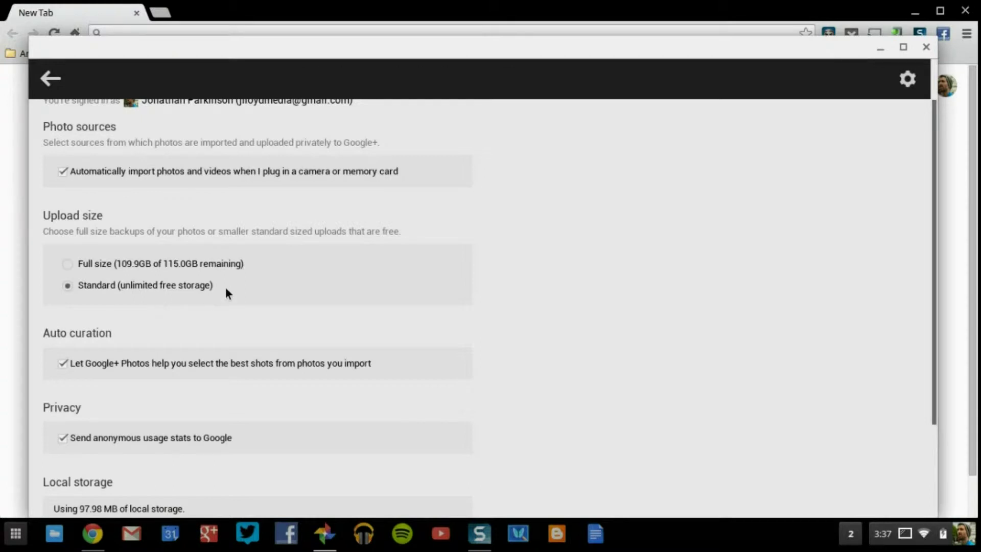
scroll(227, 294, "down", 3)
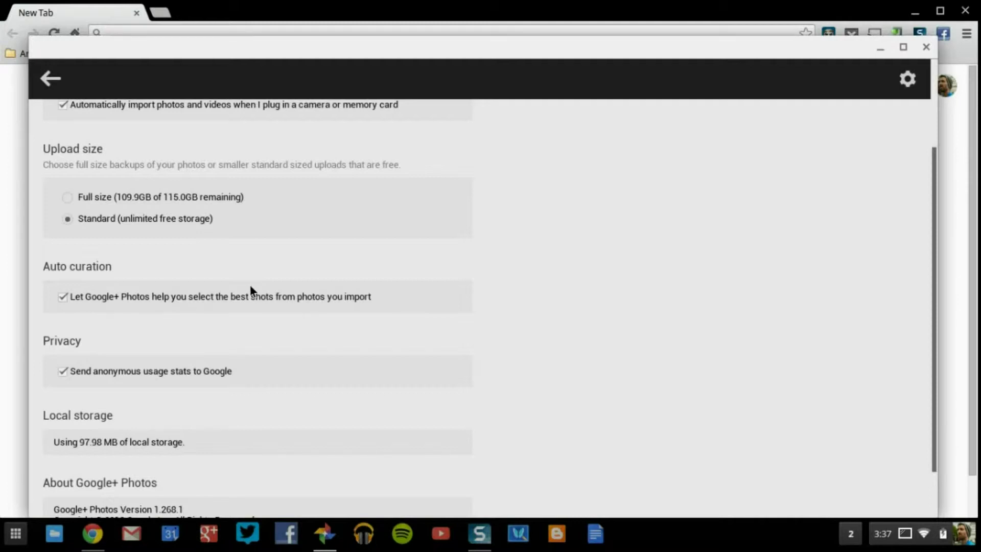
Step: Scroll through the remaining settings, shift the window slightly, then return to the photo timeline
scroll(250, 287, "down", 1)
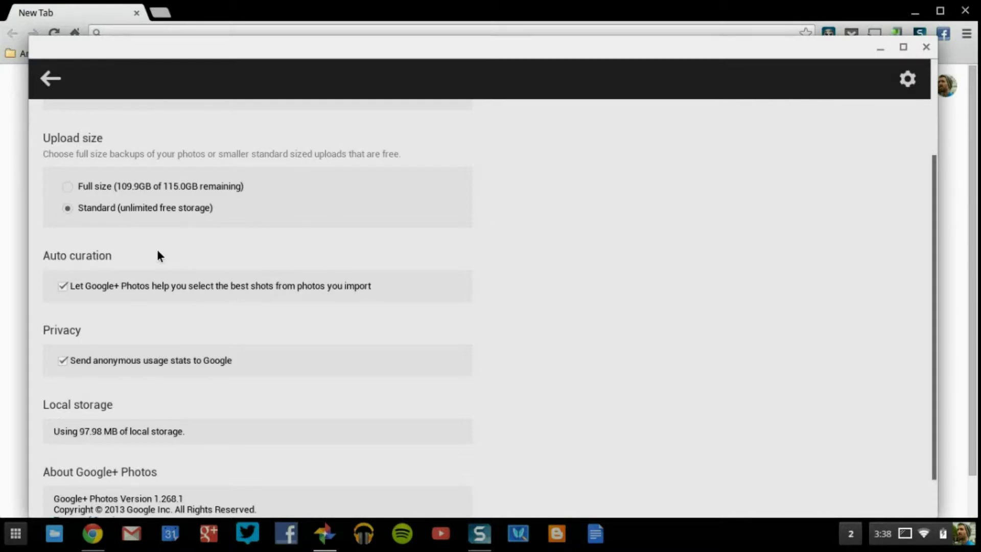
scroll(223, 246, "down", 2)
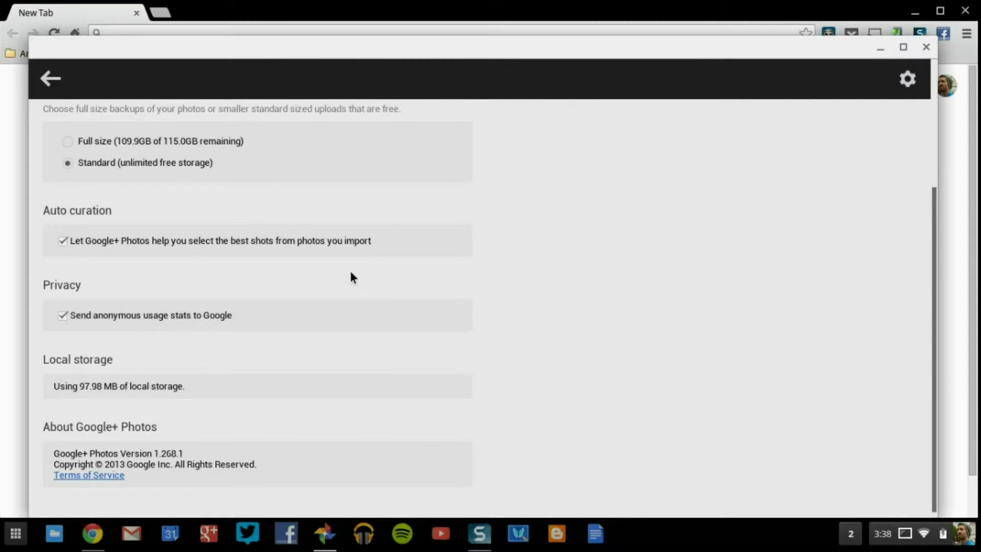
scroll(131, 360, "down", 1)
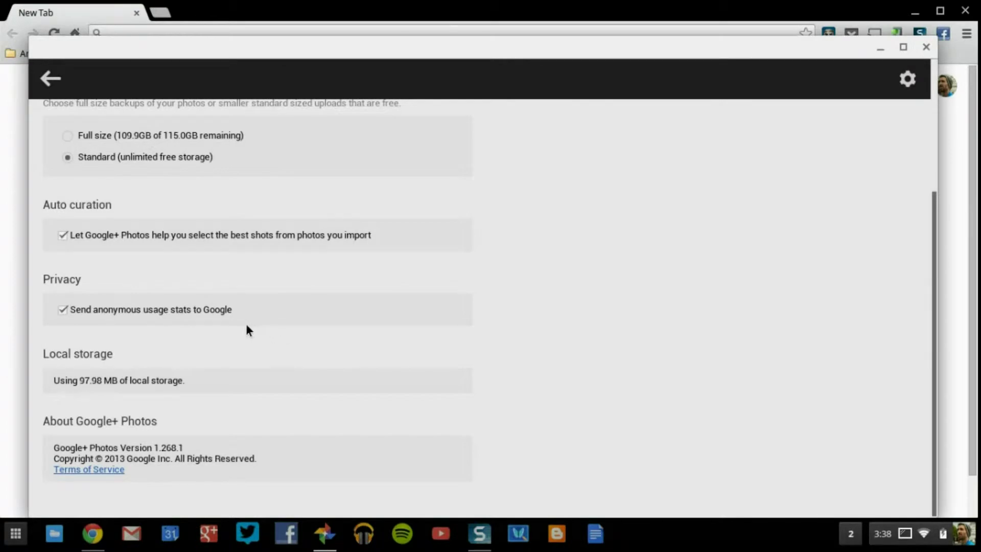
mouse_move(369, 37)
left_mouse_down()
mouse_move(379, 14)
mouse_move(372, 23)
left_mouse_up()
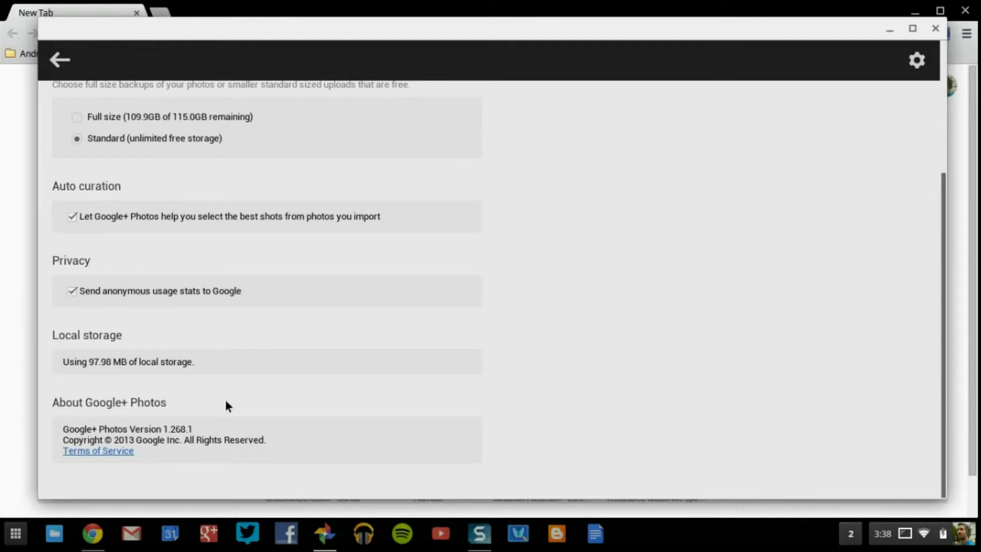
scroll(169, 440, "up", 4)
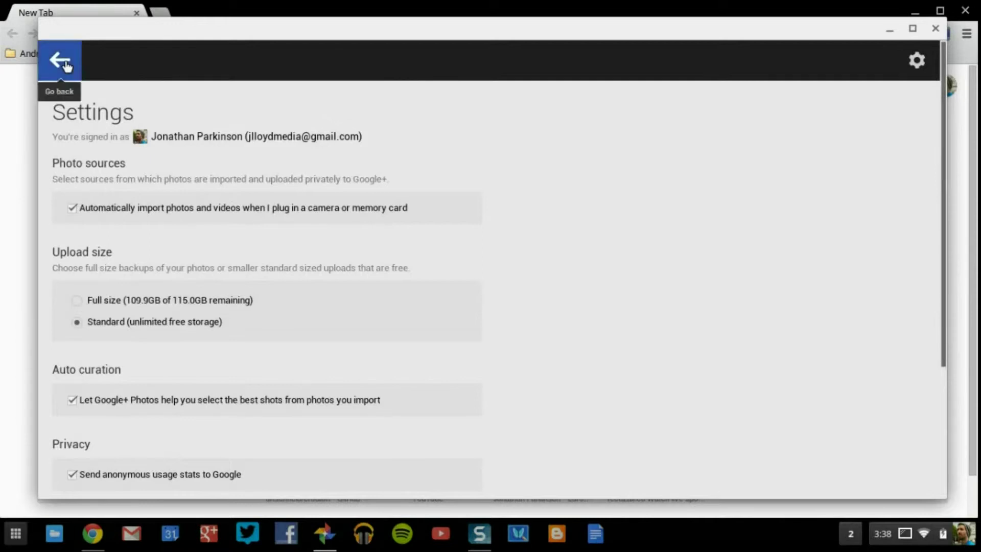
left_click(60, 60)
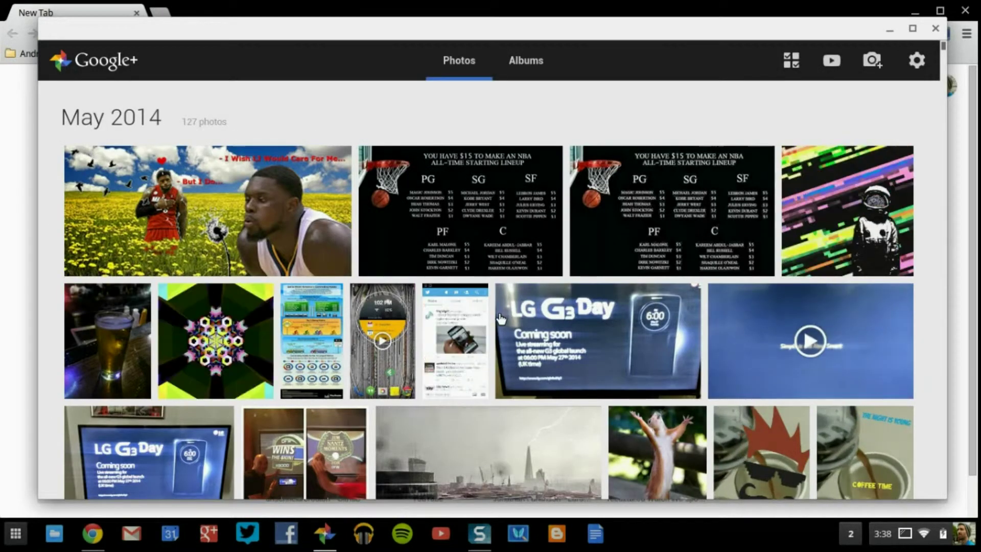
Step: Open the Add photos file picker on Downloads and close it without uploading anything
left_click(875, 63)
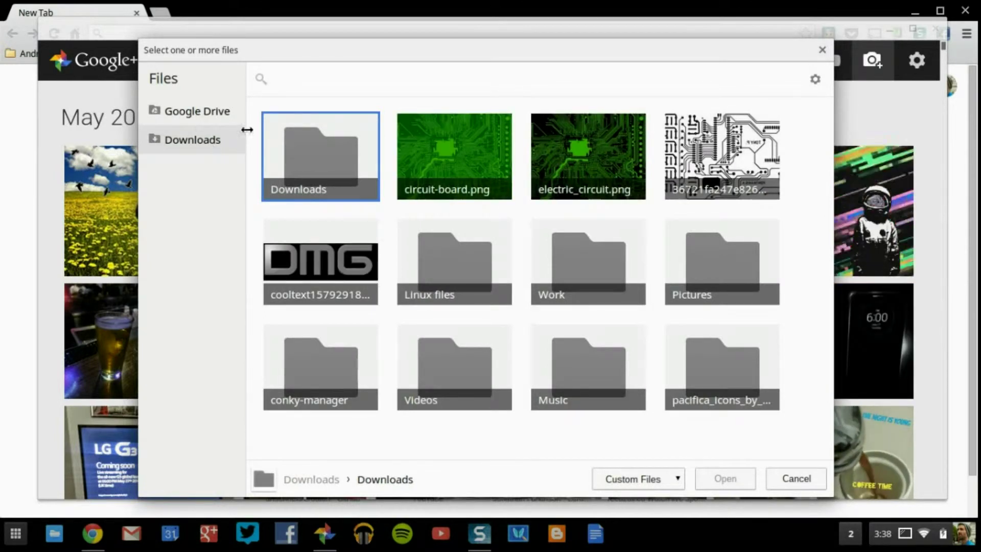
left_click(821, 50)
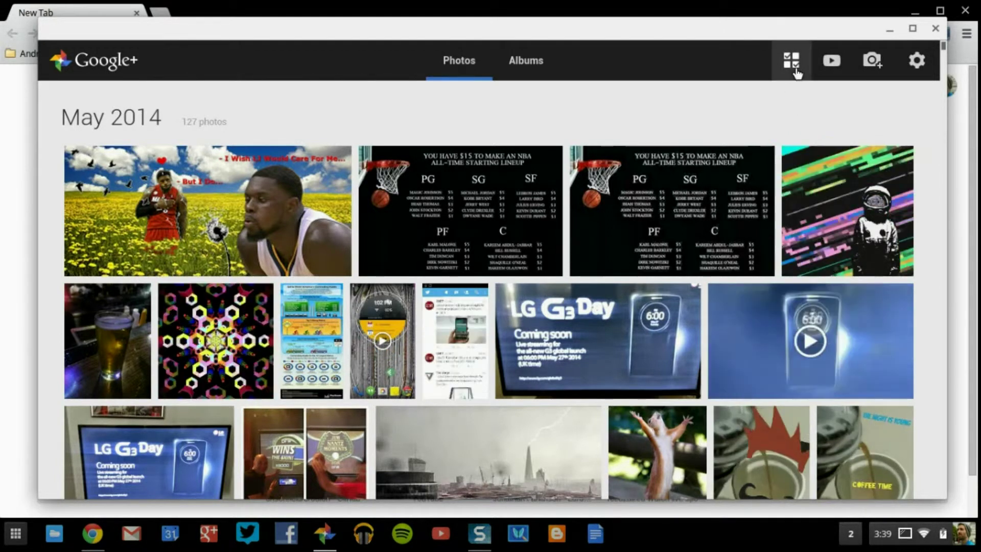
Step: Select seven photos (NBA lineup, LG G3 Day shots, video, Twitter, beer, WINS) and delete them
left_click(794, 69)
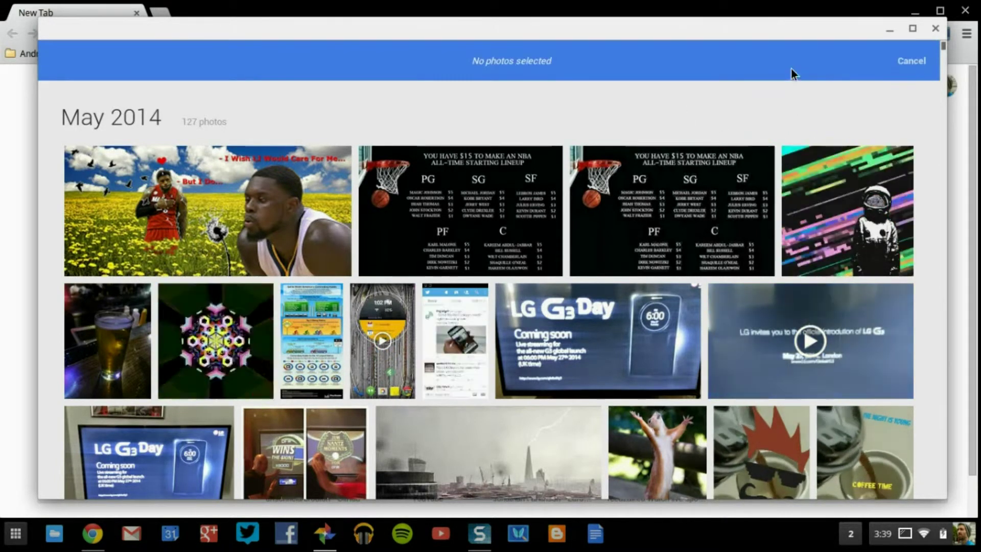
left_click(693, 208)
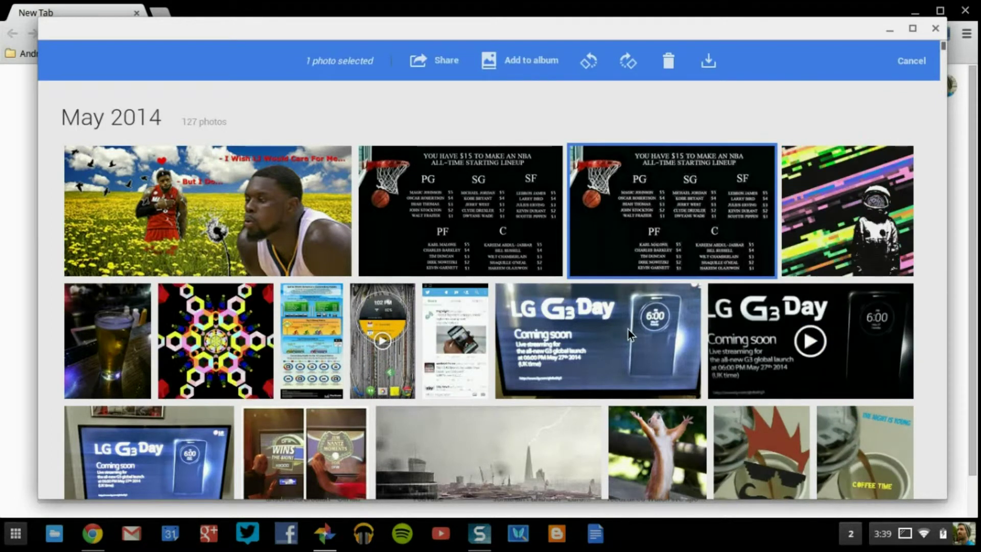
left_click(628, 330)
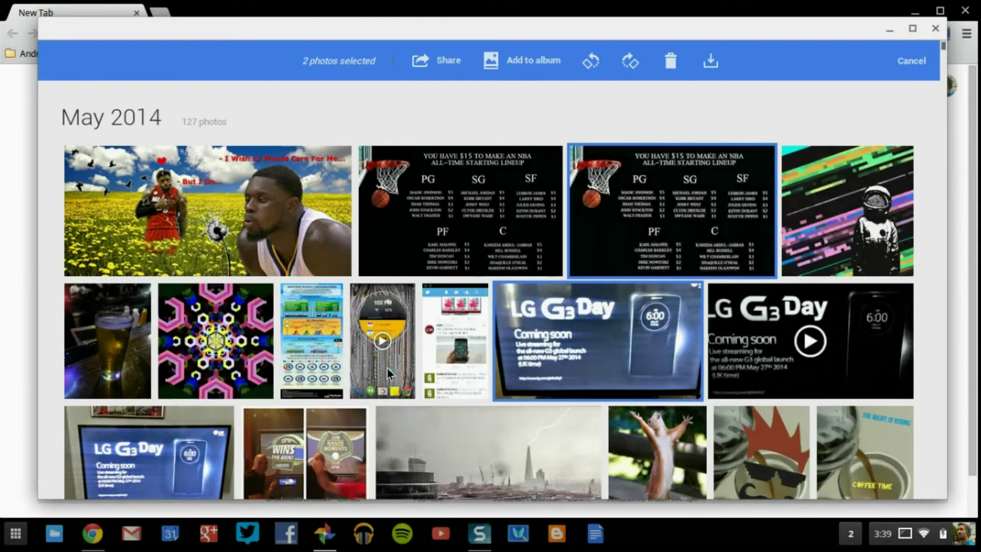
left_click(388, 369)
left_click(473, 365)
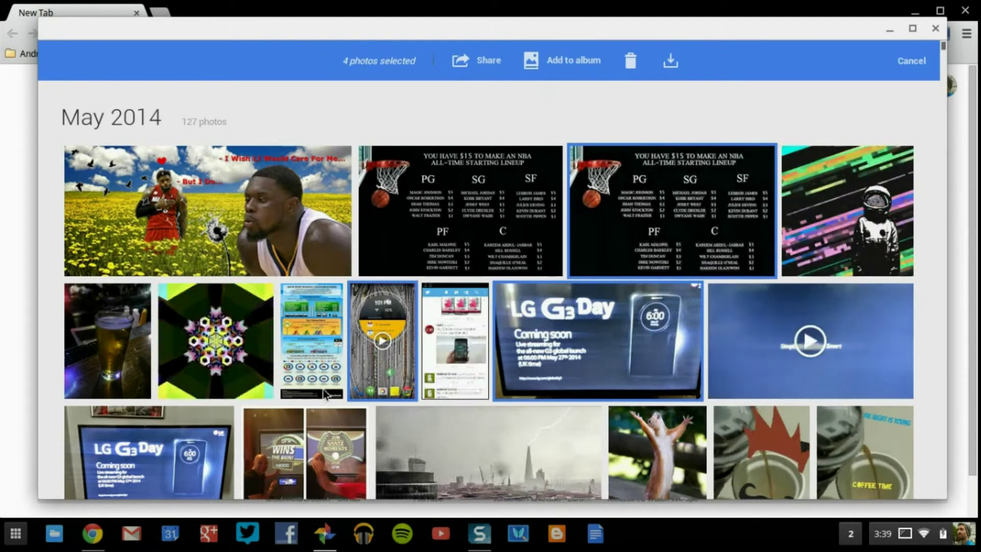
left_click(99, 353)
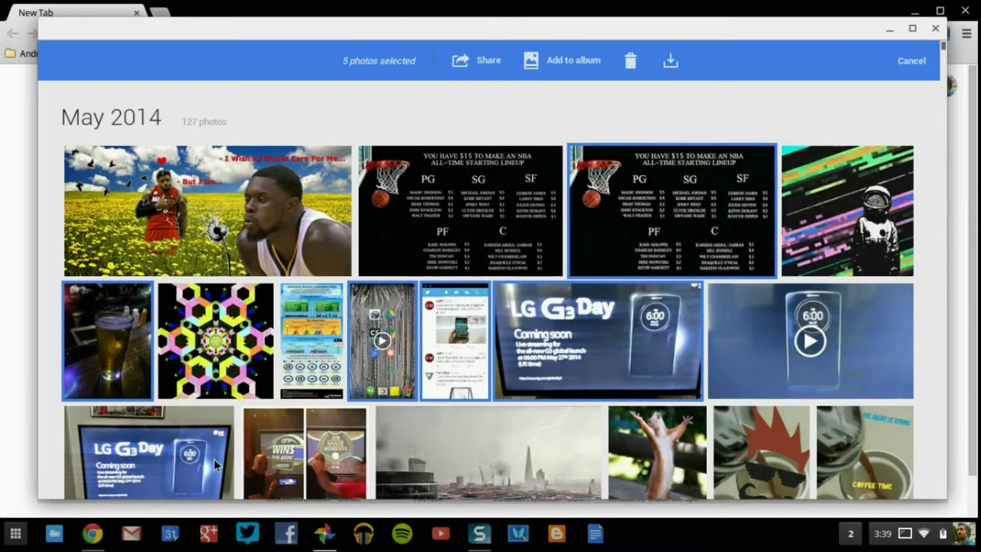
left_click(189, 465)
left_click(276, 464)
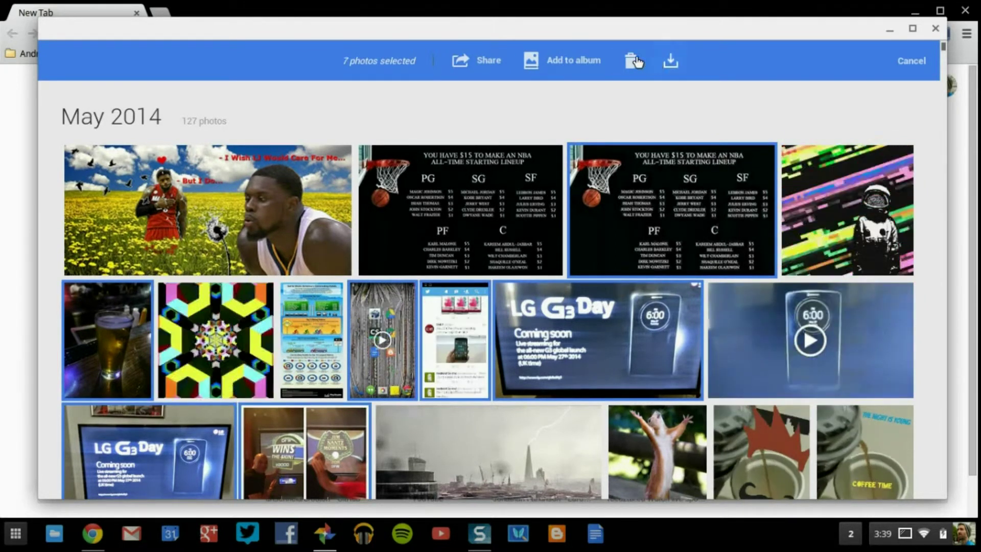
left_click(633, 61)
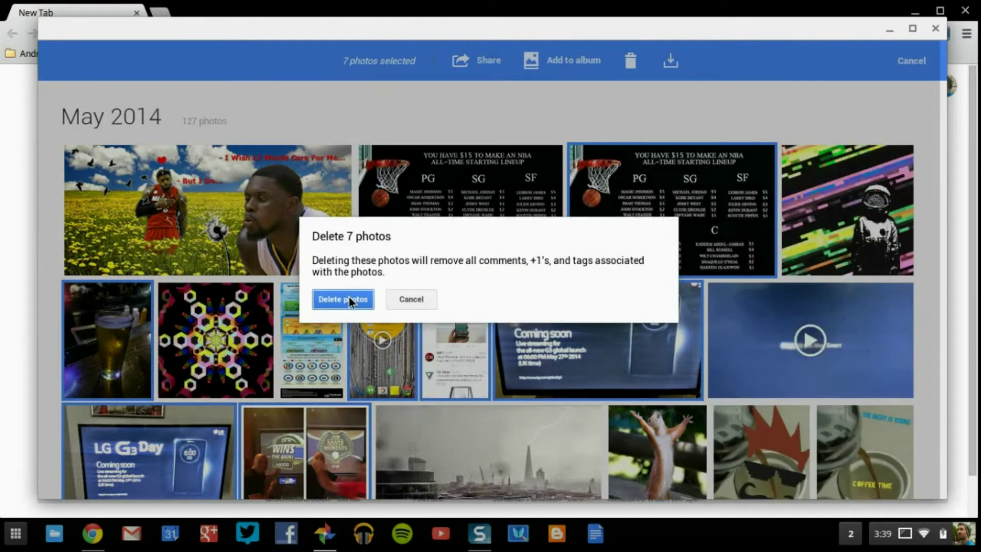
key("Return")
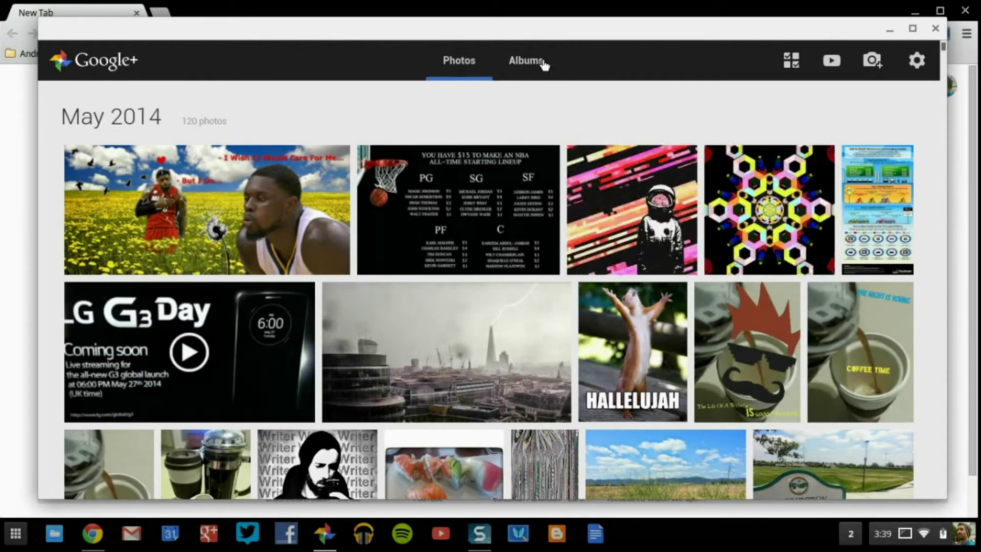
scroll(695, 88, "down", 1)
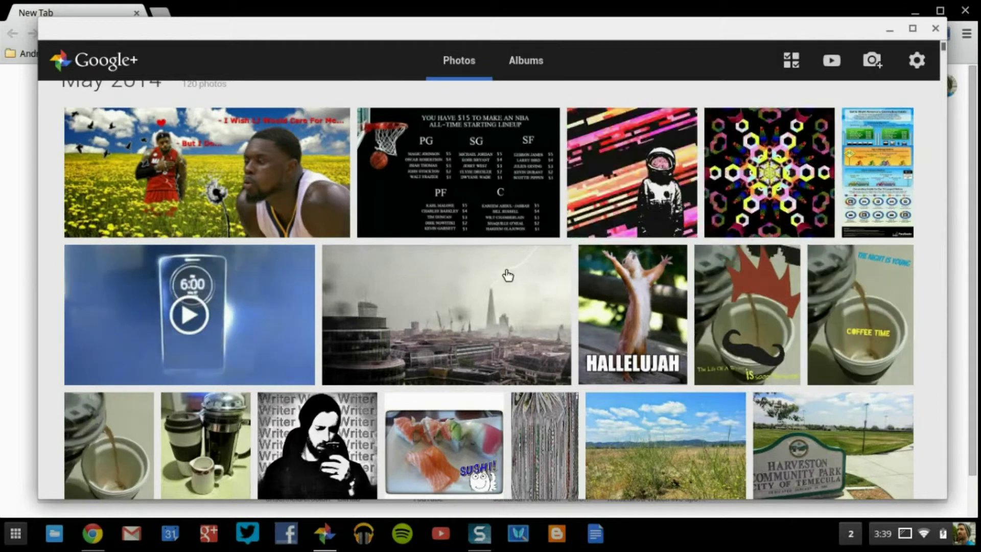
scroll(515, 280, "up", 1)
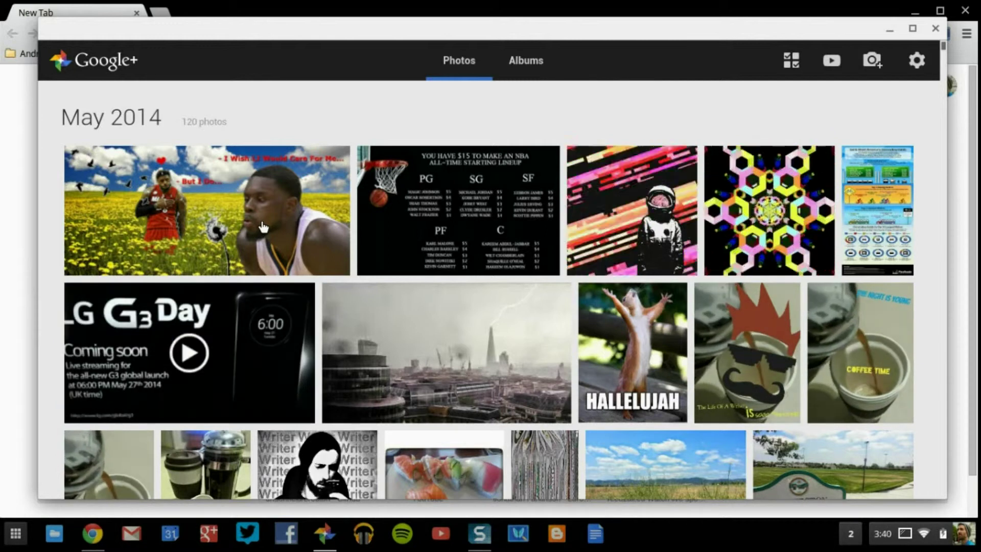
Step: Open the dandelion-field photo, set its enhancement to Normal, then back to High
left_click(270, 221)
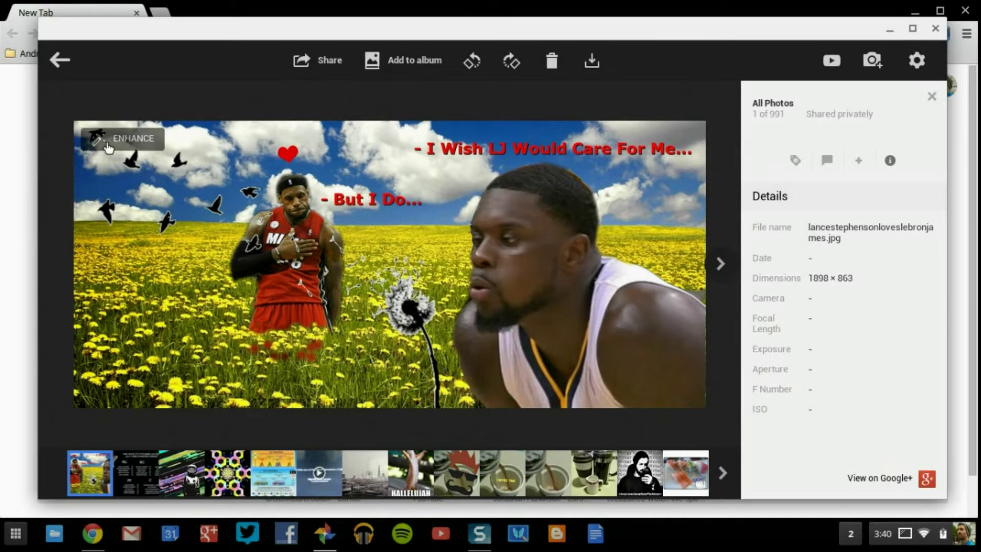
left_click(115, 146)
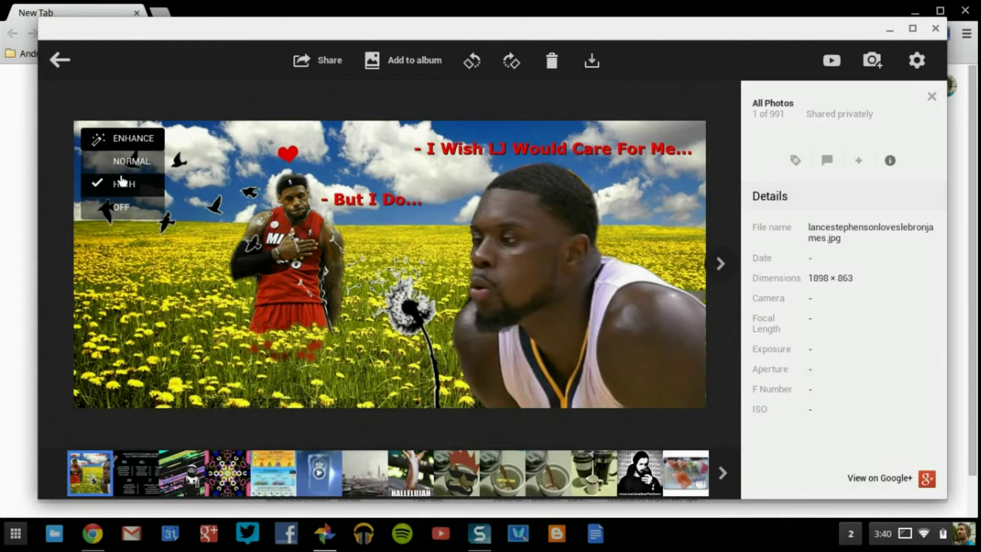
left_click(128, 162)
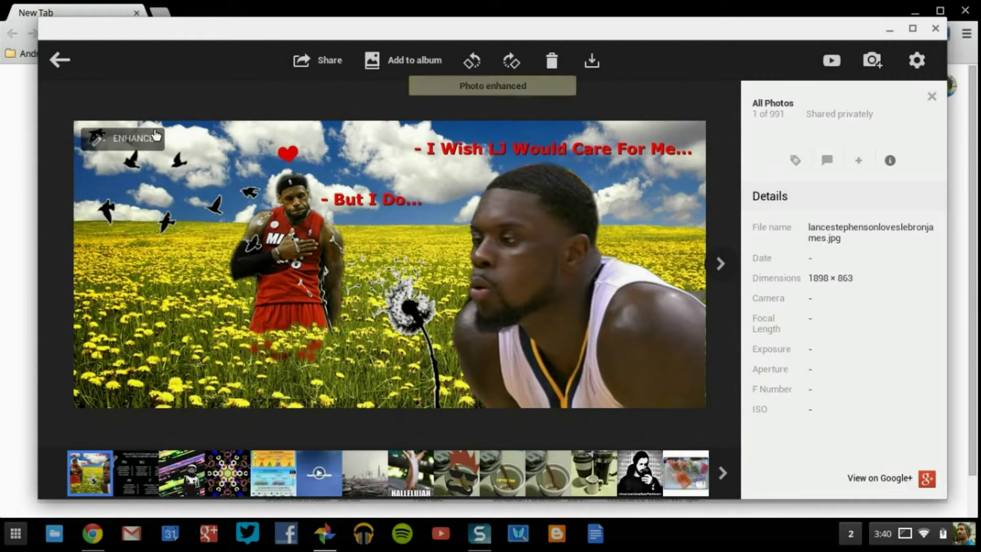
left_click(137, 139)
left_click(132, 185)
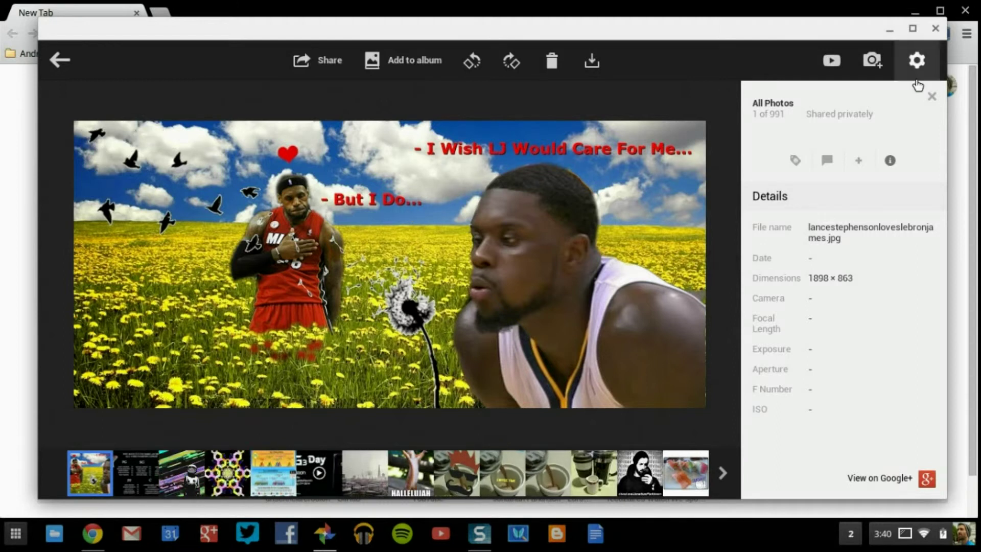
Step: Close the photo viewer, scroll the 120-photo timeline, and drag the window near the screen top
left_click(65, 64)
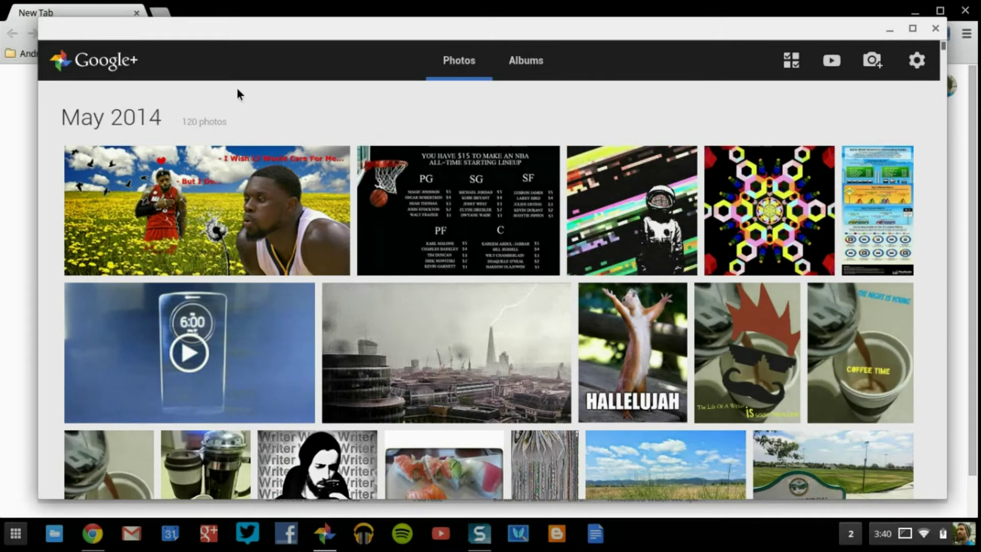
scroll(483, 107, "down", 9)
scroll(703, 277, "up", 8)
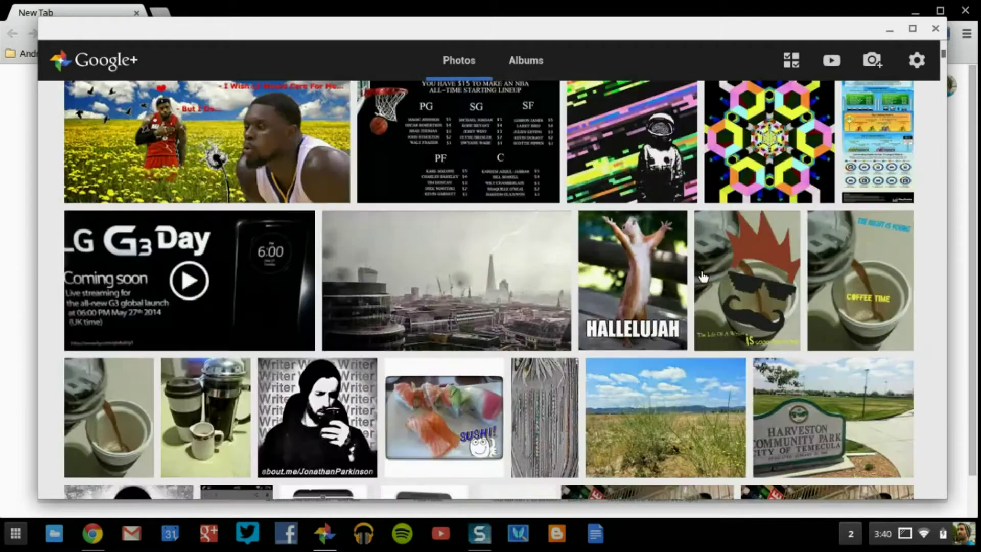
scroll(704, 276, "up", 2)
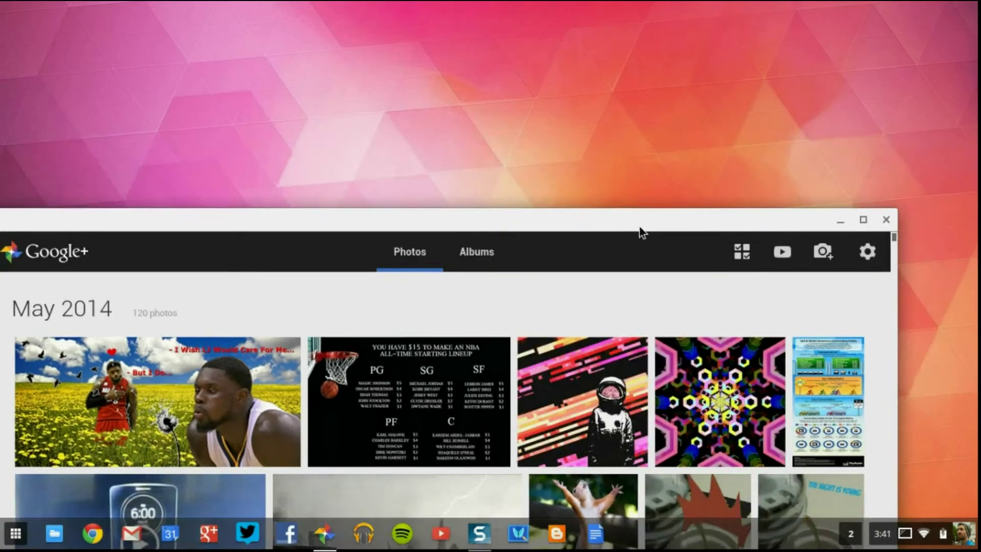
left_click_drag(642, 233, 682, 54)
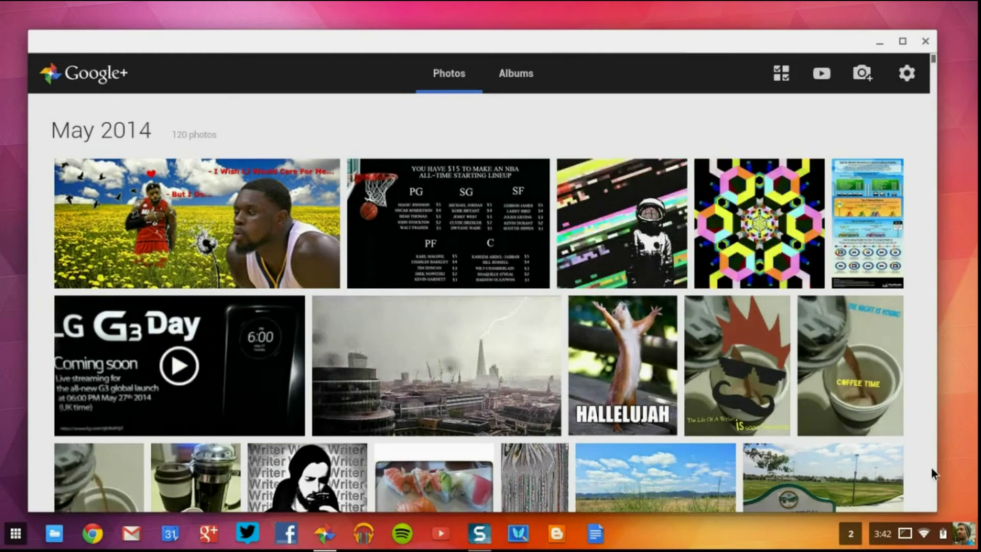